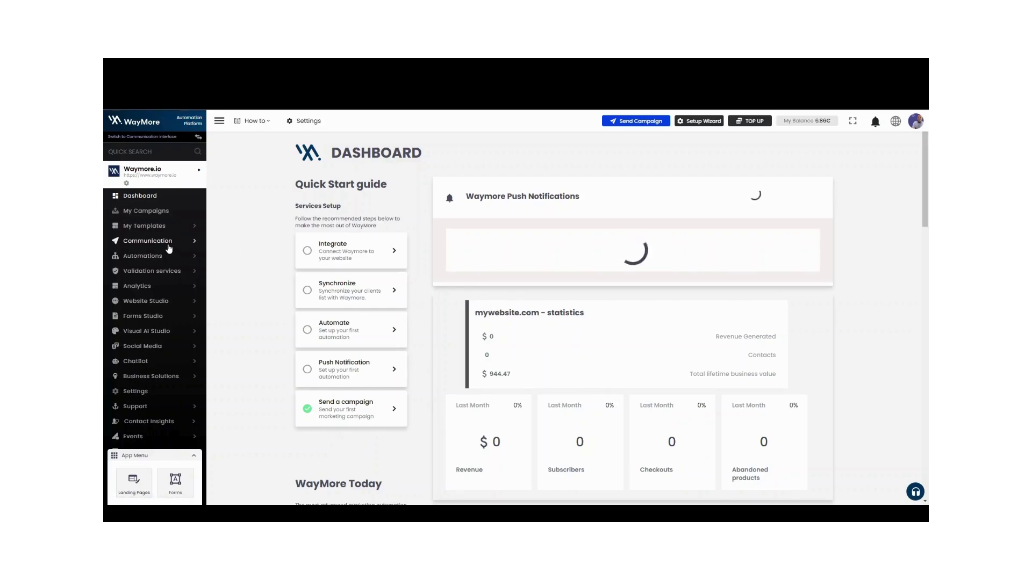
- Navigate Communication > Viber > Register to reach the Viber Business Accounts list
{"action": "left_click", "coordinate": [169, 248]}
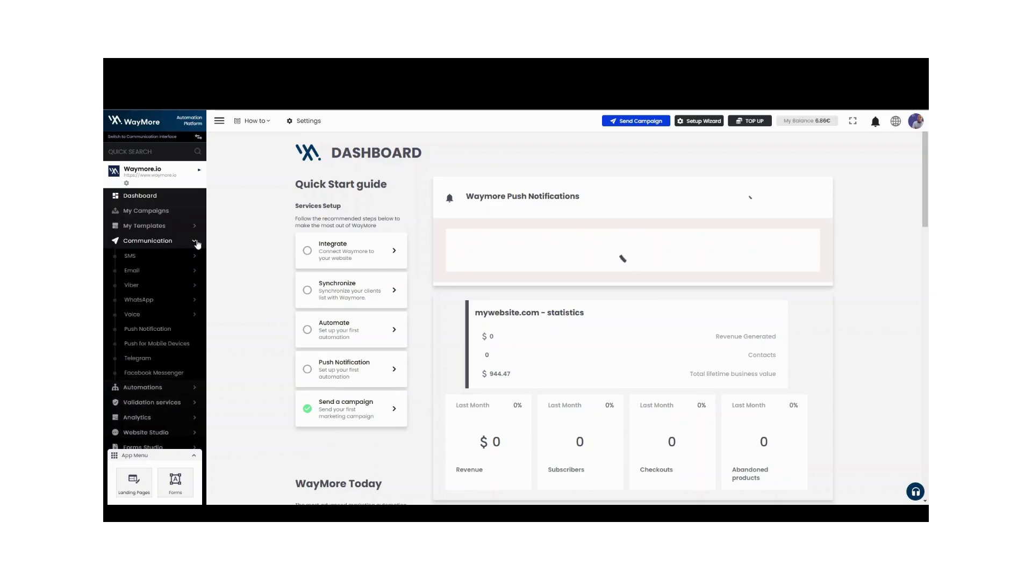
{"action": "left_click", "coordinate": [190, 286]}
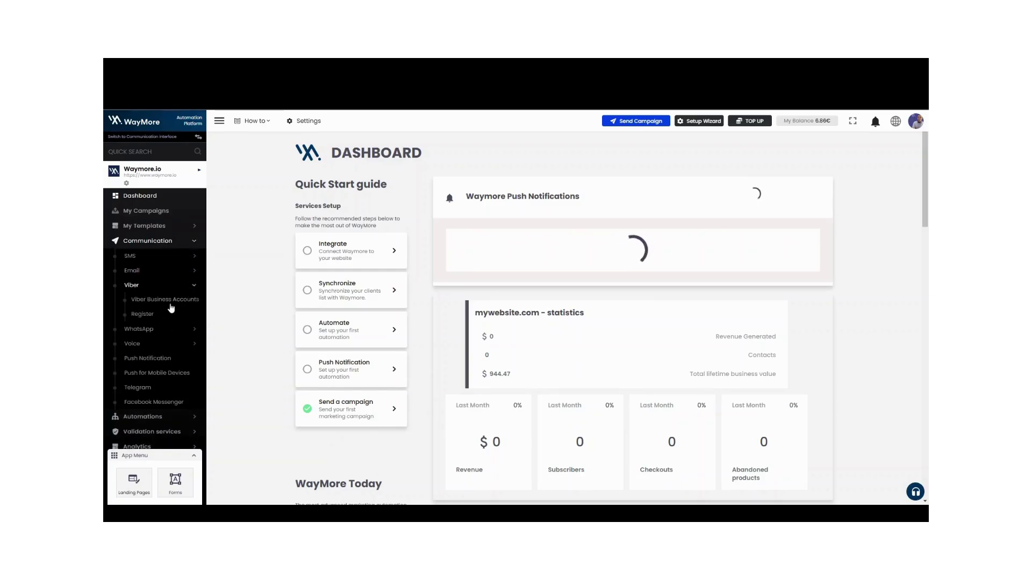
{"action": "left_click", "coordinate": [145, 319]}
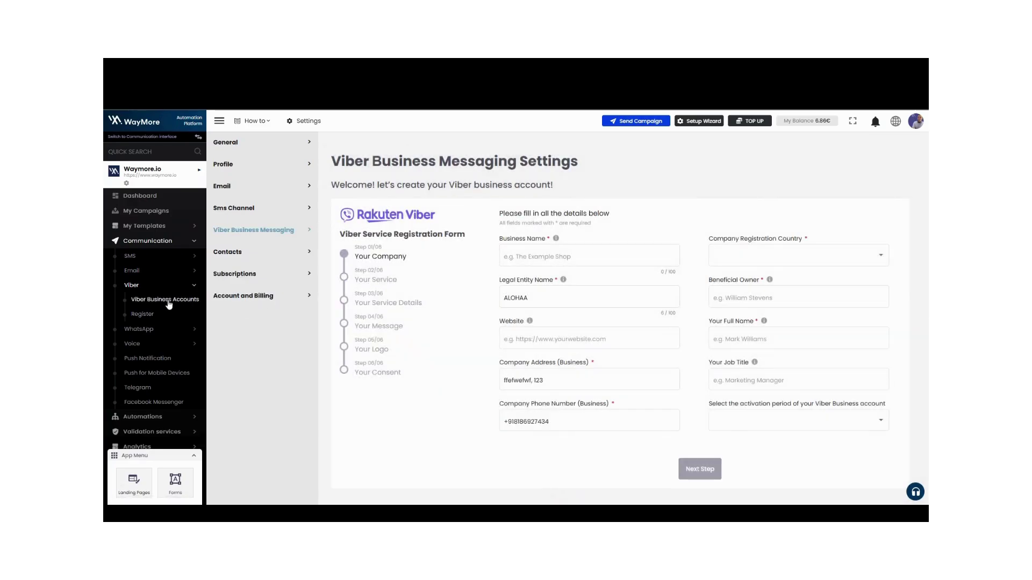
{"action": "left_click", "coordinate": [166, 300]}
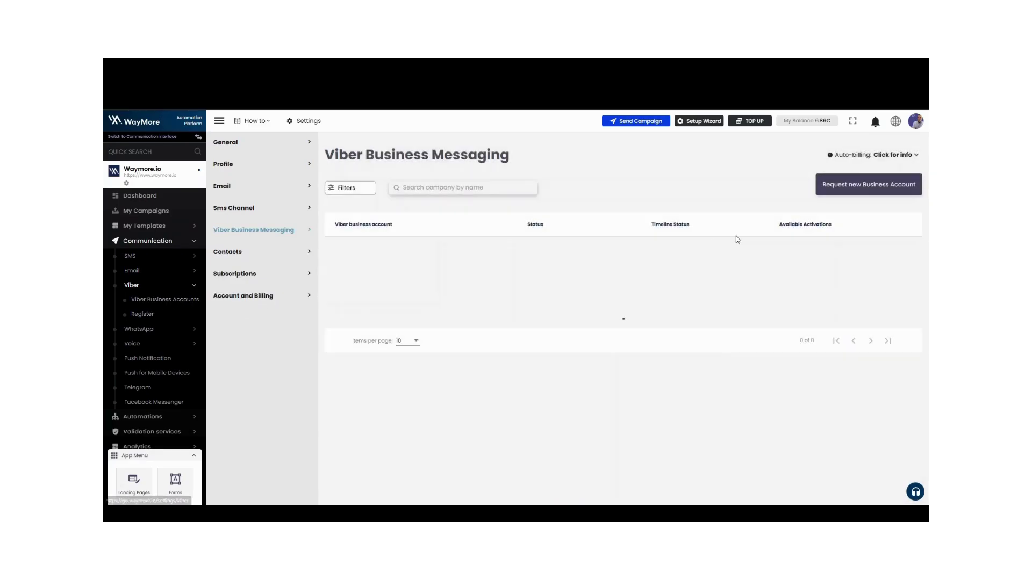
- Request a new Viber Business Account and fill steps 01–03 up to the warranty letter
{"action": "left_click", "coordinate": [850, 190]}
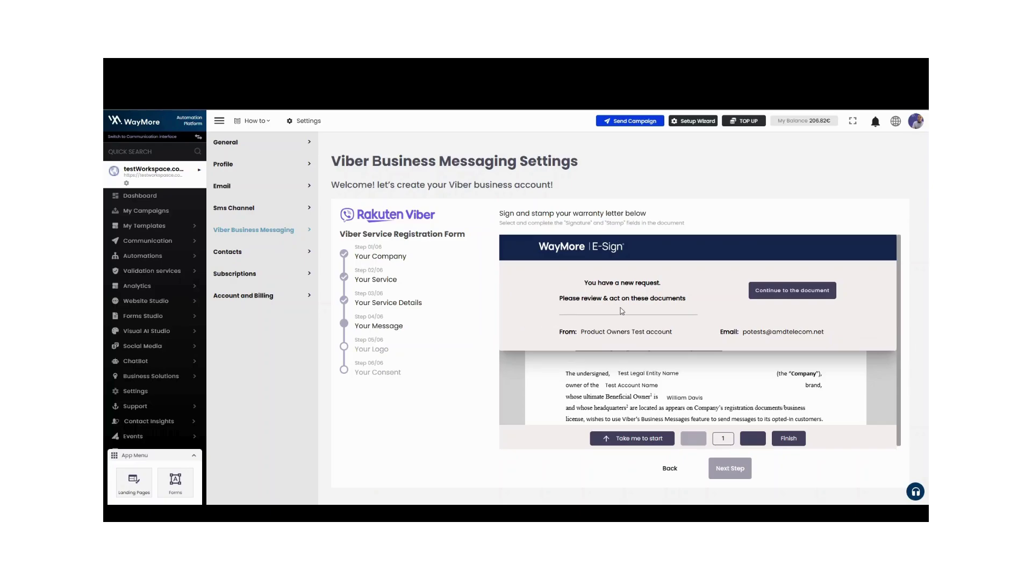
- Sign the warranty letter with a hand-drawn signature, save it and finish signing
{"action": "left_click", "coordinate": [779, 292]}
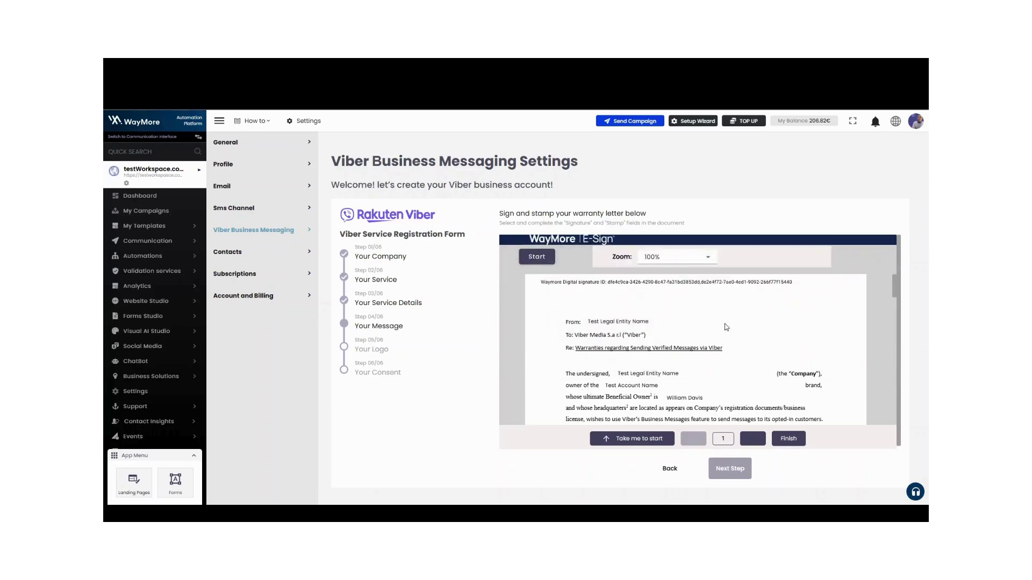
{"action": "scroll", "coordinate": [726, 327], "scroll_direction": "down", "scroll_amount": 5}
{"action": "scroll", "coordinate": [725, 326], "scroll_direction": "down", "scroll_amount": 5}
{"action": "scroll", "coordinate": [726, 326], "scroll_direction": "down", "scroll_amount": 5}
{"action": "scroll", "coordinate": [726, 326], "scroll_direction": "down", "scroll_amount": 3}
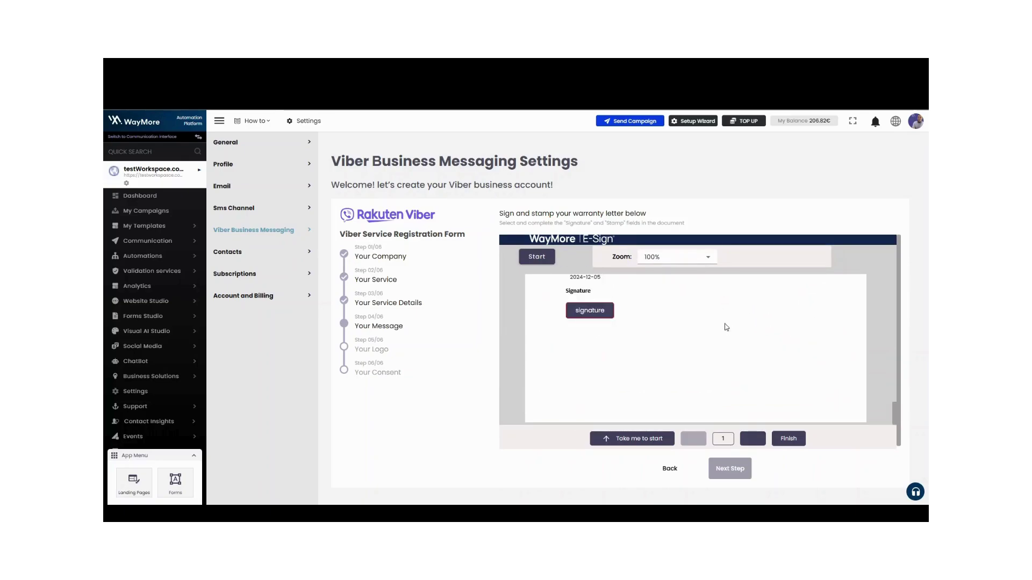
{"action": "left_click", "coordinate": [599, 313]}
{"action": "mouse_move", "coordinate": [681, 376]}
{"action": "left_mouse_down"}
{"action": "mouse_move", "coordinate": [678, 389]}
{"action": "mouse_move", "coordinate": [727, 397]}
{"action": "mouse_move", "coordinate": [676, 409]}
{"action": "left_mouse_up"}
{"action": "left_click", "coordinate": [601, 439]}
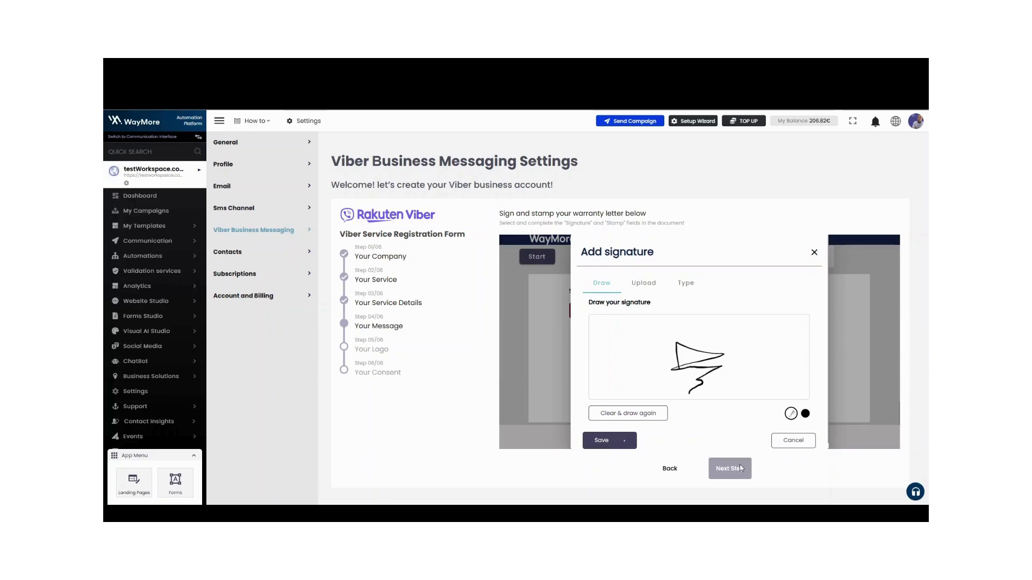
{"action": "left_click", "coordinate": [794, 438]}
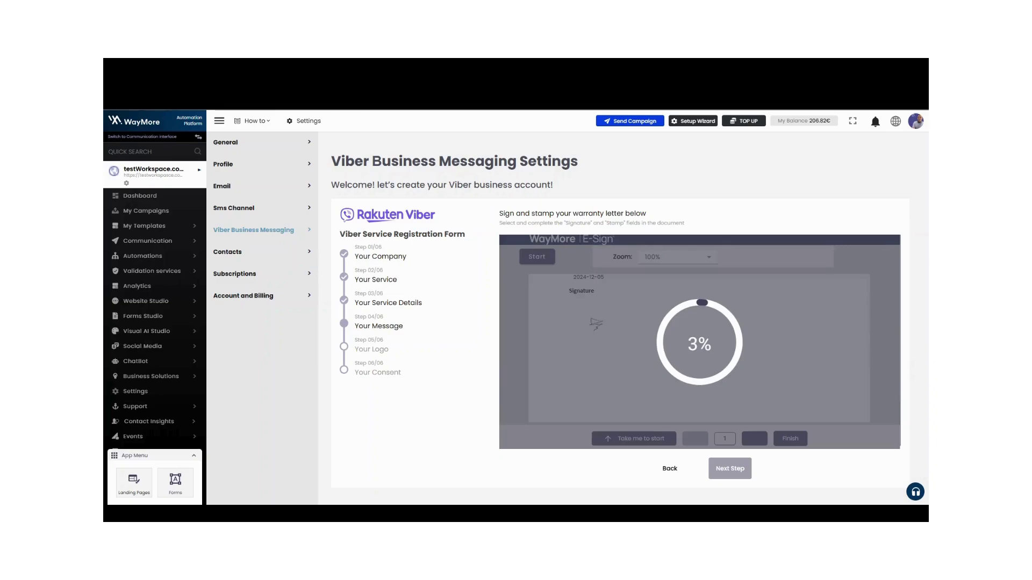
- Advance past the logo upload step to Step 06 Your Consent
{"action": "left_click", "coordinate": [747, 469]}
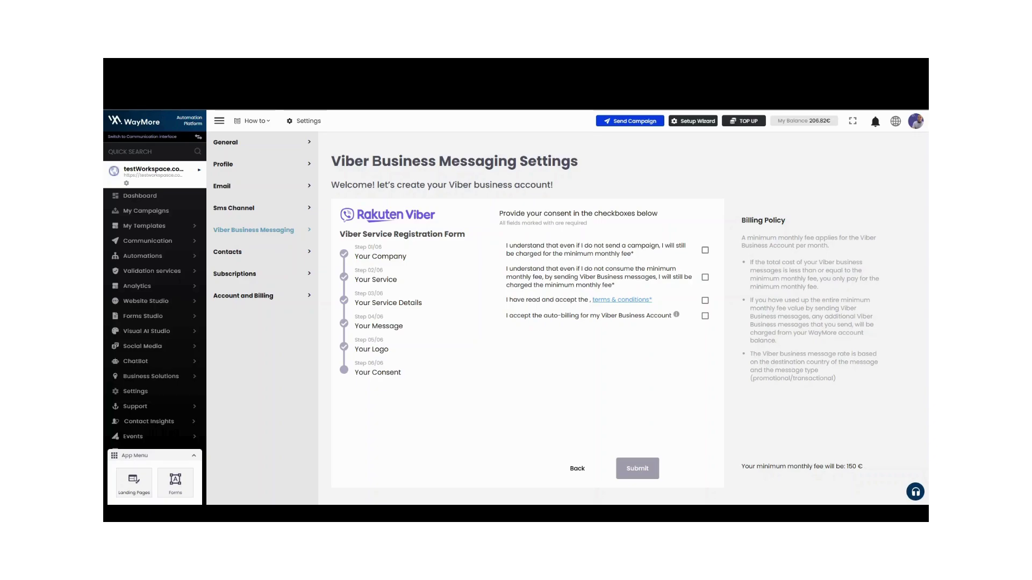
- Tick all four consents: minimum fee, monthly charge, terms and conditions, auto-billing
{"action": "left_click", "coordinate": [705, 250]}
{"action": "left_click", "coordinate": [705, 278]}
{"action": "left_click", "coordinate": [706, 301]}
{"action": "left_click", "coordinate": [705, 315]}
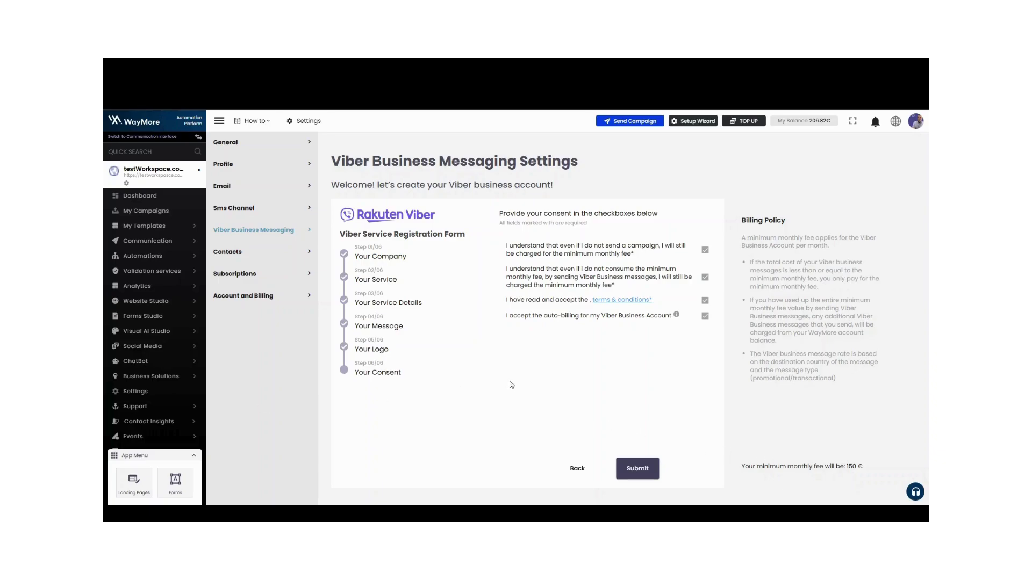
- Submit the request, decline prepaying next month and confirm the 150€ first-month charge
{"action": "left_click", "coordinate": [638, 469]}
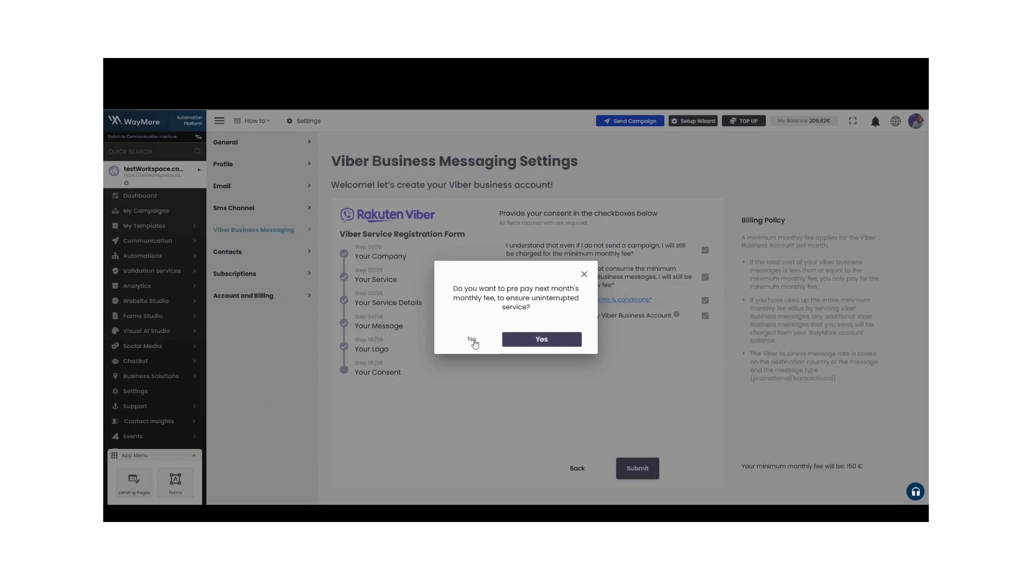
{"action": "left_click", "coordinate": [474, 341]}
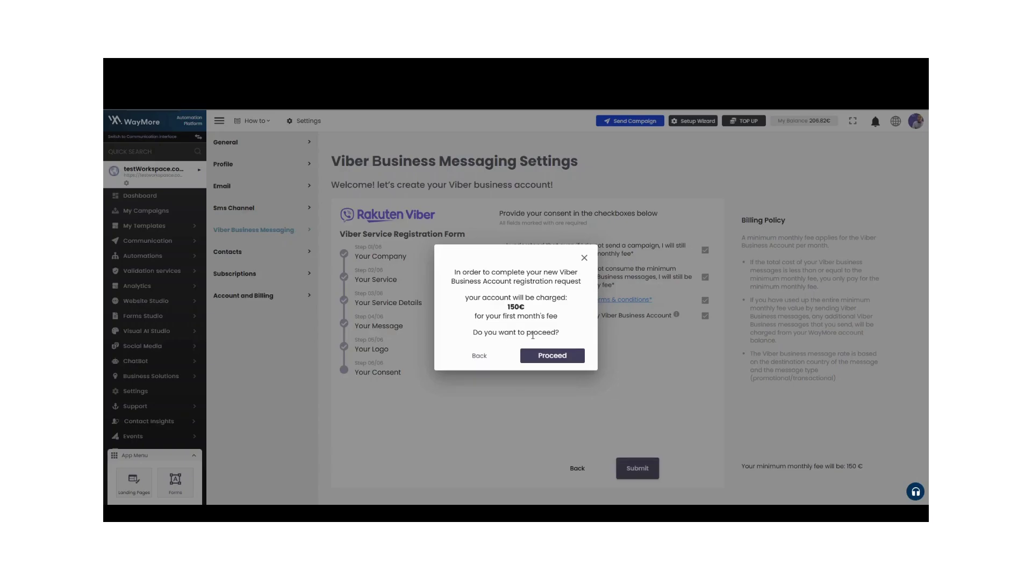
{"action": "left_click", "coordinate": [540, 357]}
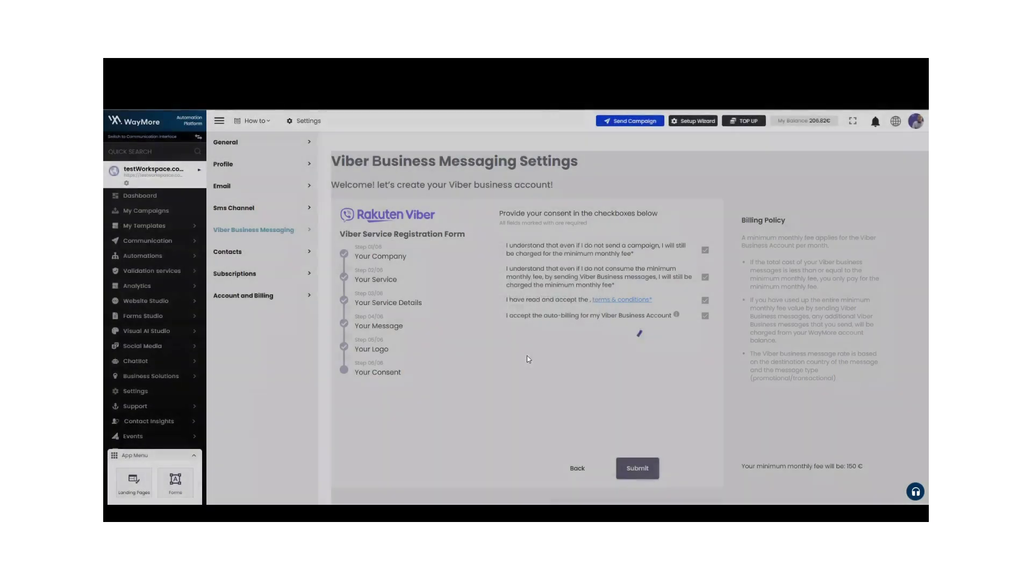